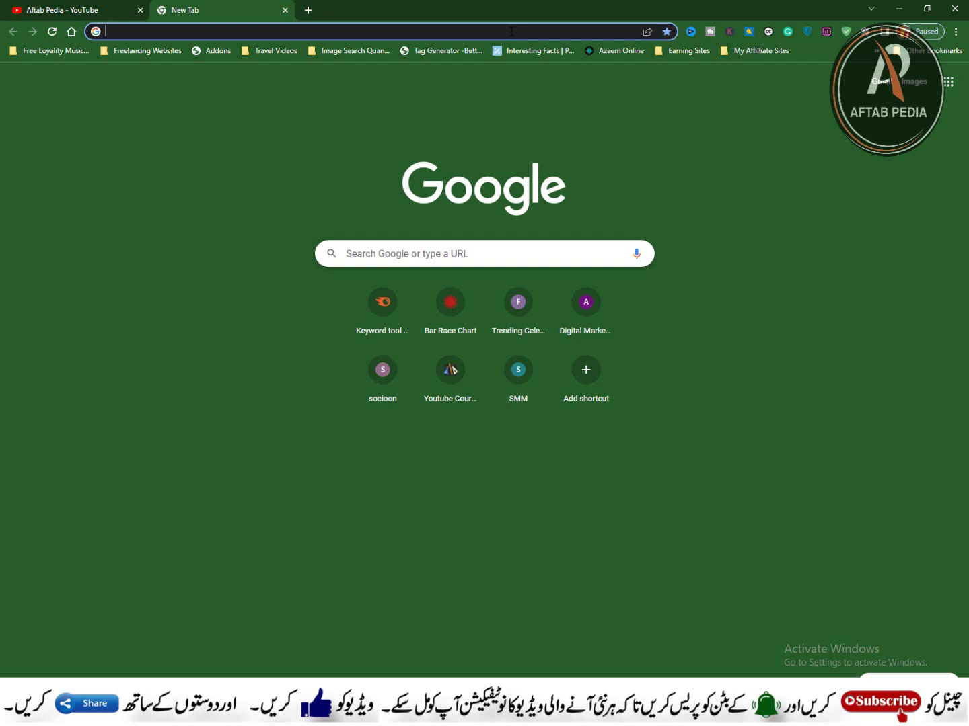
# Step: Go to google.com by entering 'google' in the address bar of the new tab
pyautogui.click(236, 28)
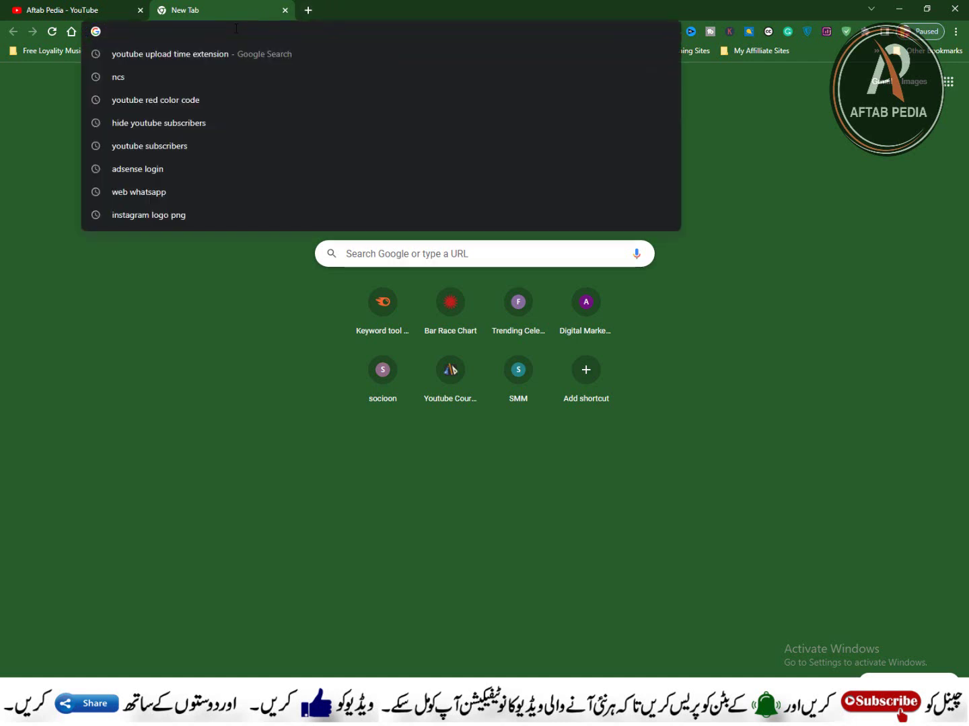
pyautogui.write('google')
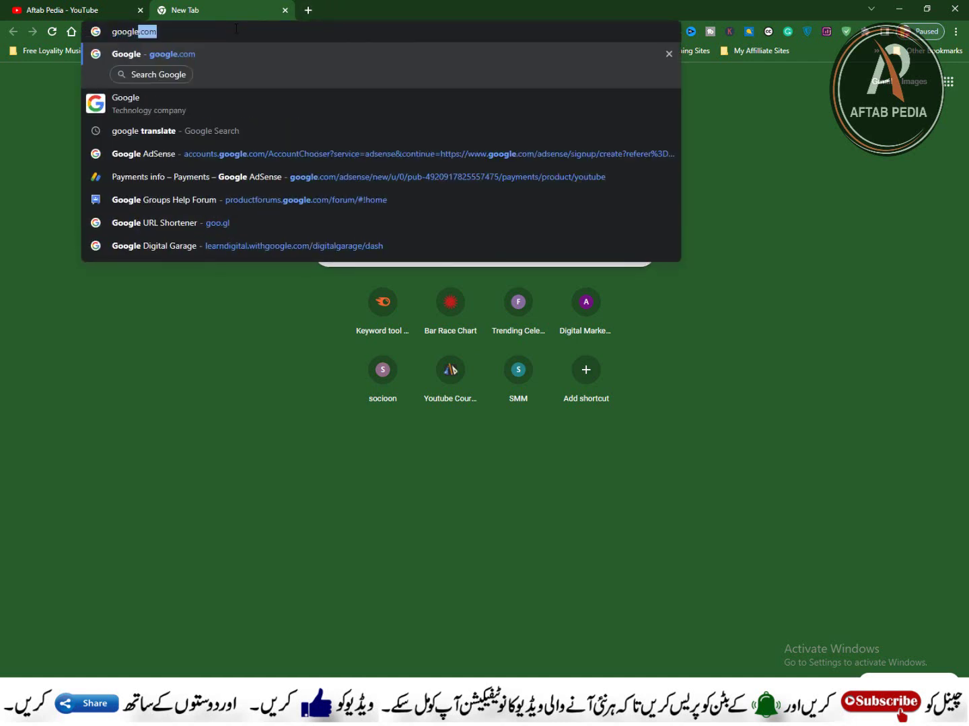
pyautogui.press('Return')
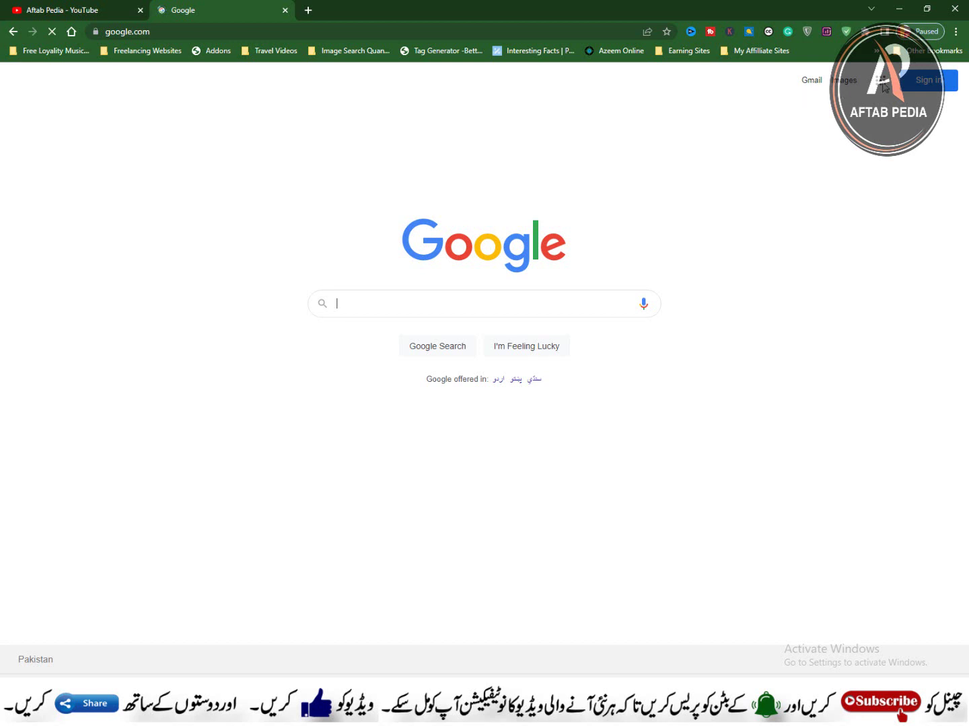
# Step: Open Gmail from the Google apps grid, waiting out the Page Unresponsive dialog
pyautogui.click(882, 83)
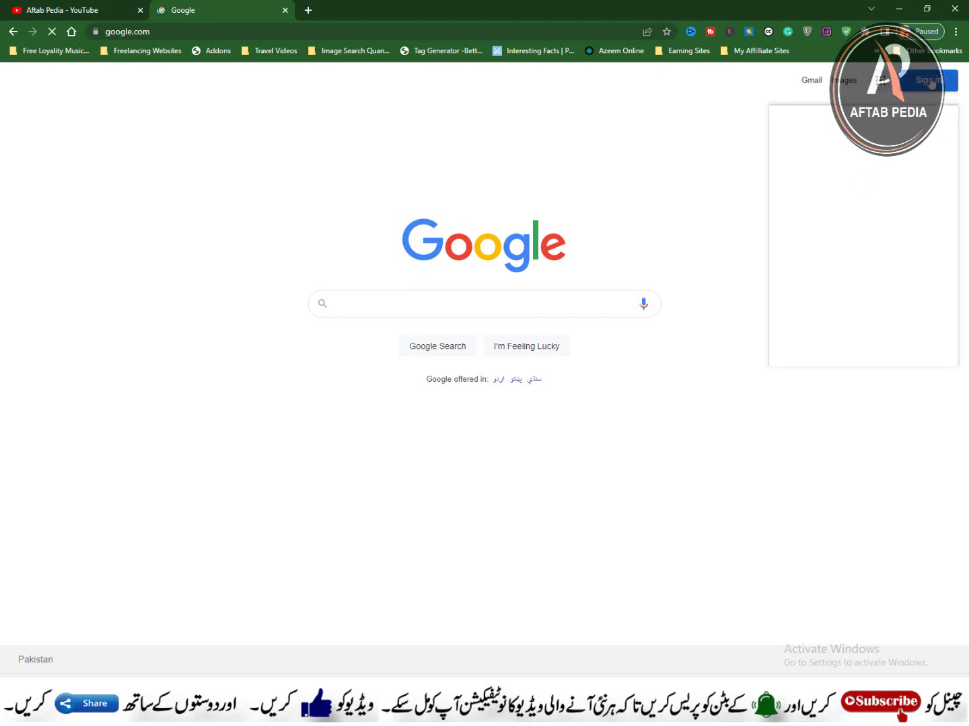
pyautogui.click(809, 81)
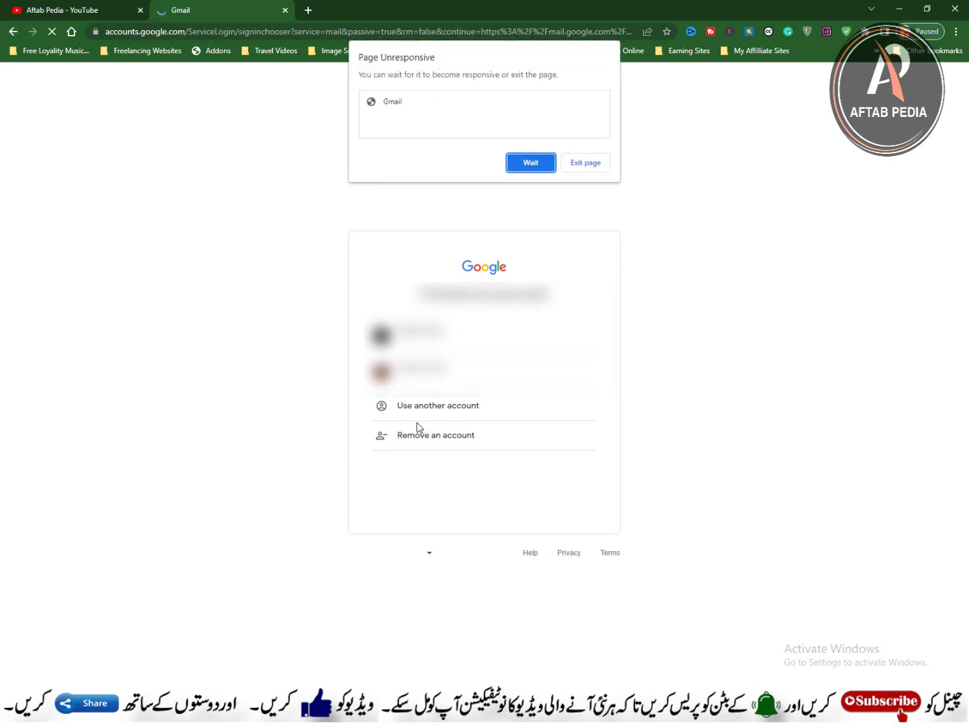
pyautogui.click(547, 168)
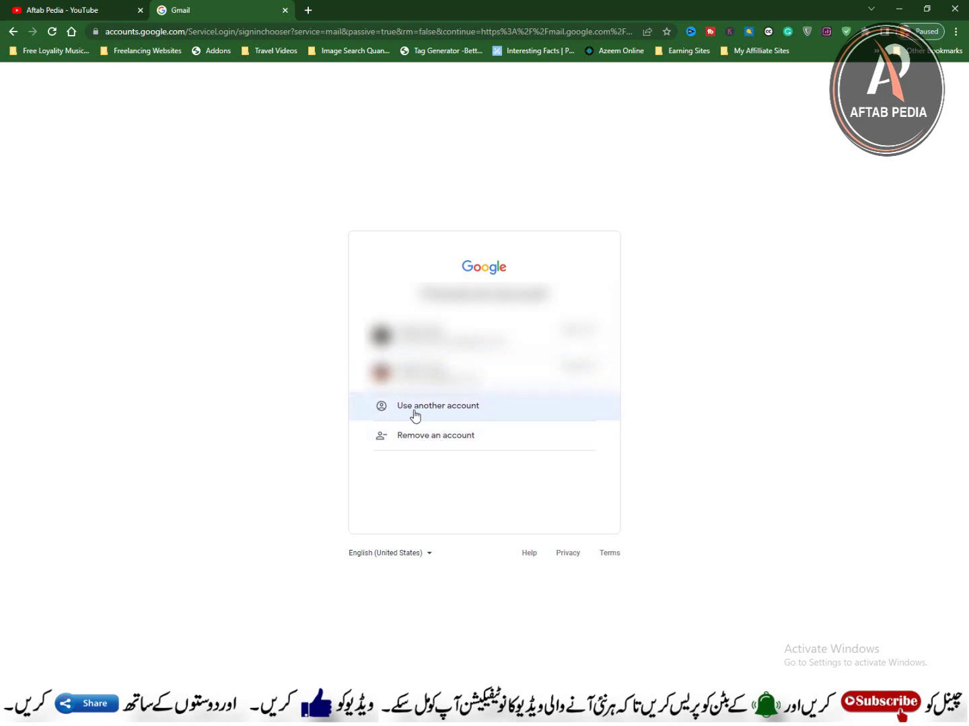
# Step: Choose Use another account, then Create account to reveal the account-type options
pyautogui.click(437, 409)
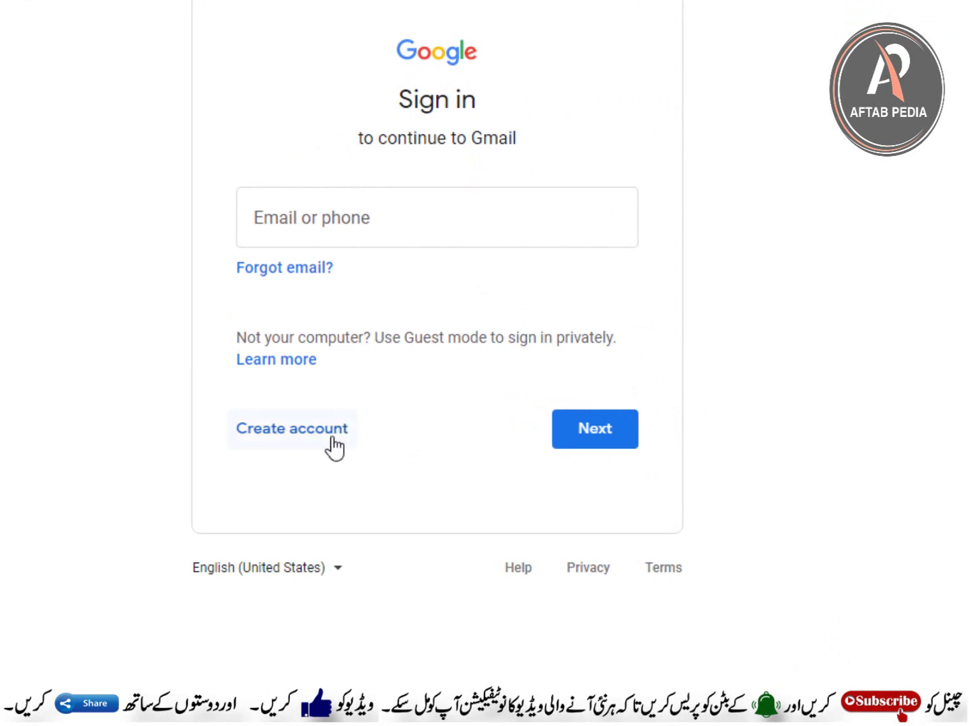
pyautogui.click(282, 445)
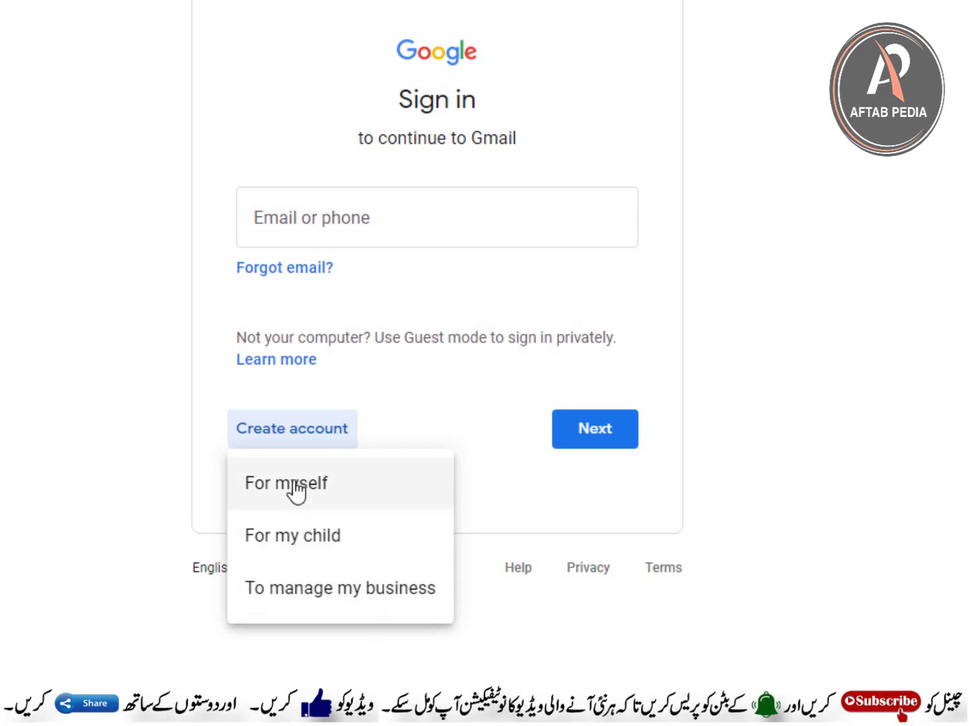
# Step: Create a personal account, entering first and last name, a Gmail username and the password twice
pyautogui.click(296, 491)
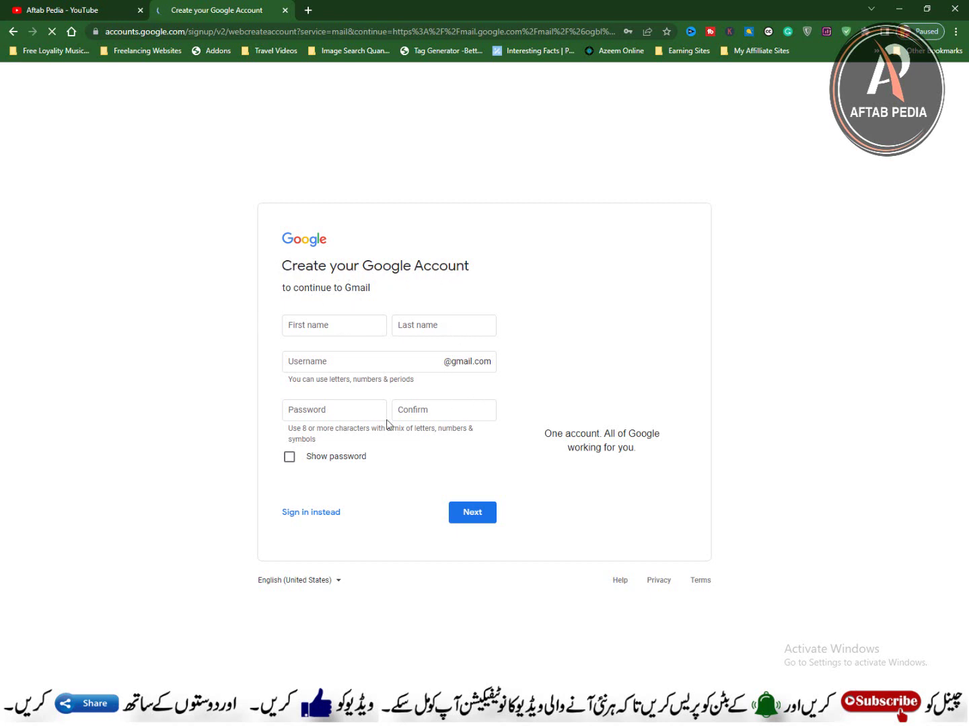
pyautogui.click(314, 323)
pyautogui.press('Tab')
pyautogui.press('Tab')
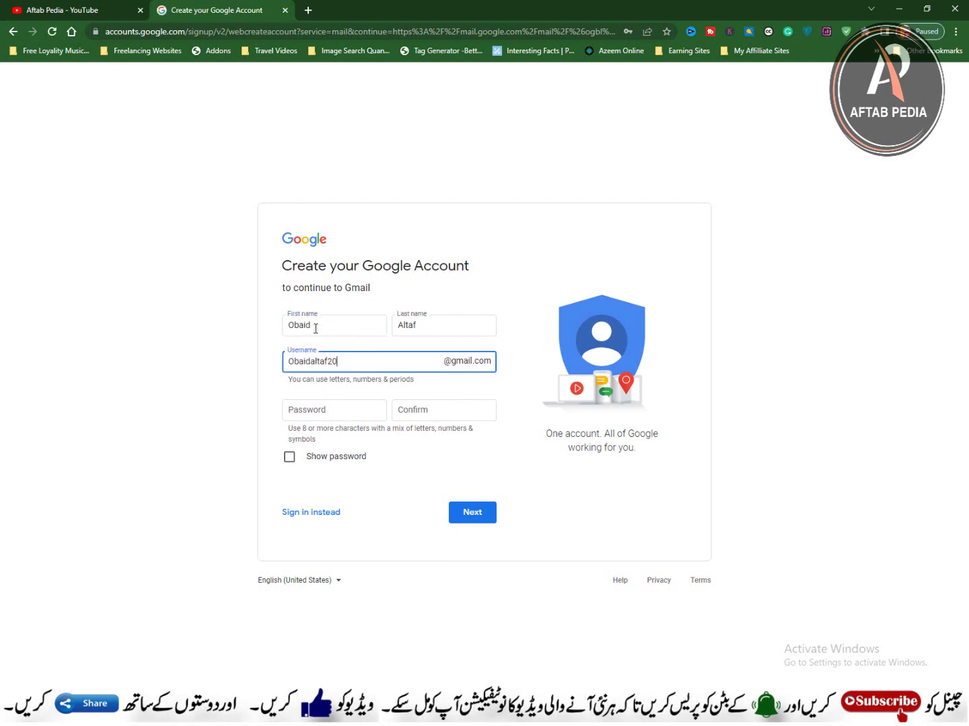
pyautogui.press('Tab')
pyautogui.hotkey('ctrl', 'v')
pyautogui.press('Tab')
pyautogui.write('•••••••••')
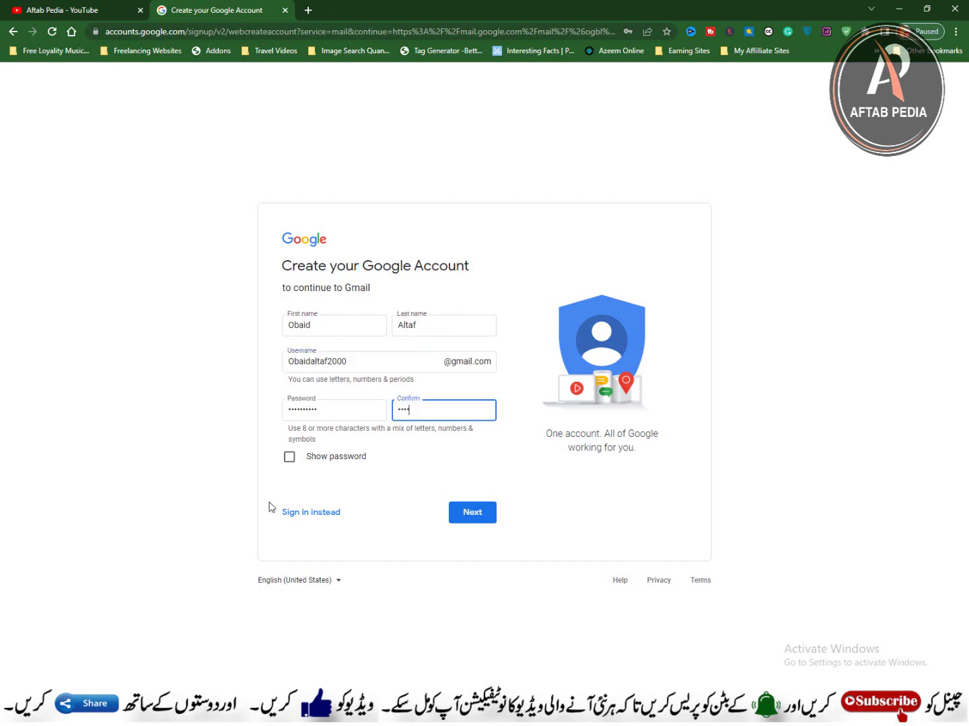
pyautogui.write('•')
# Step: Submit the names, then enter phone number, recovery email and a birthday in year 2000
pyautogui.click(472, 514)
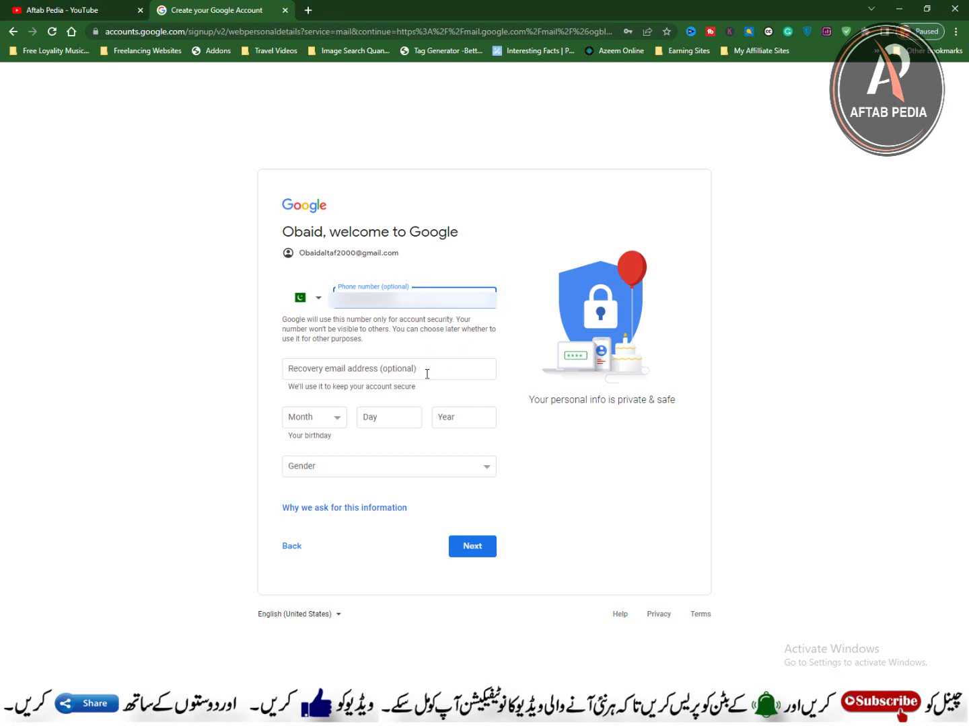
pyautogui.click(426, 372)
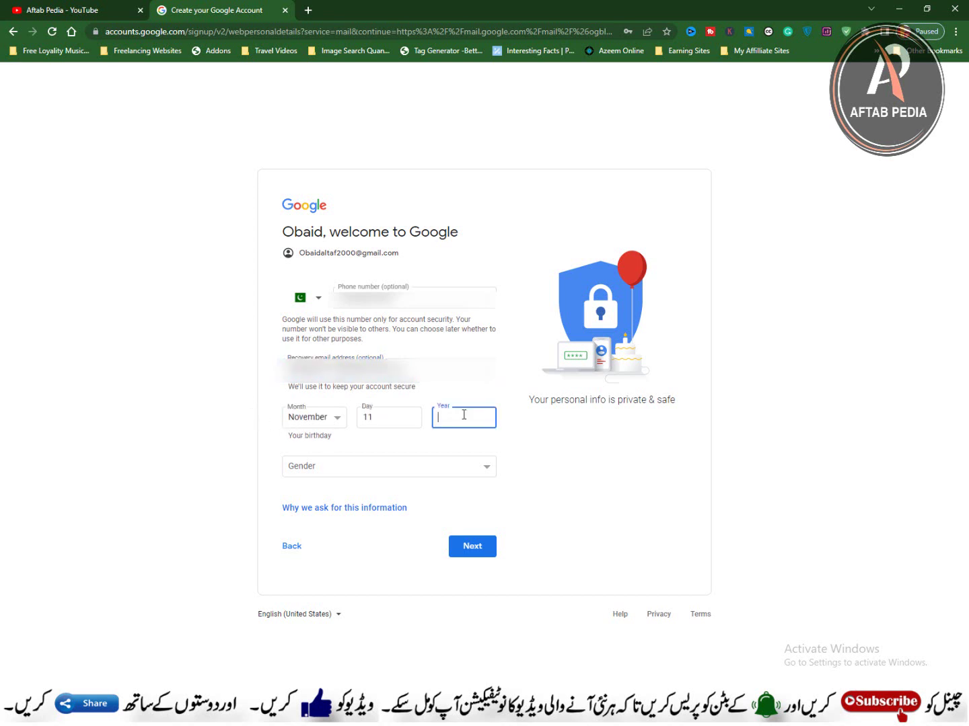
pyautogui.write('2000')
pyautogui.click(536, 445)
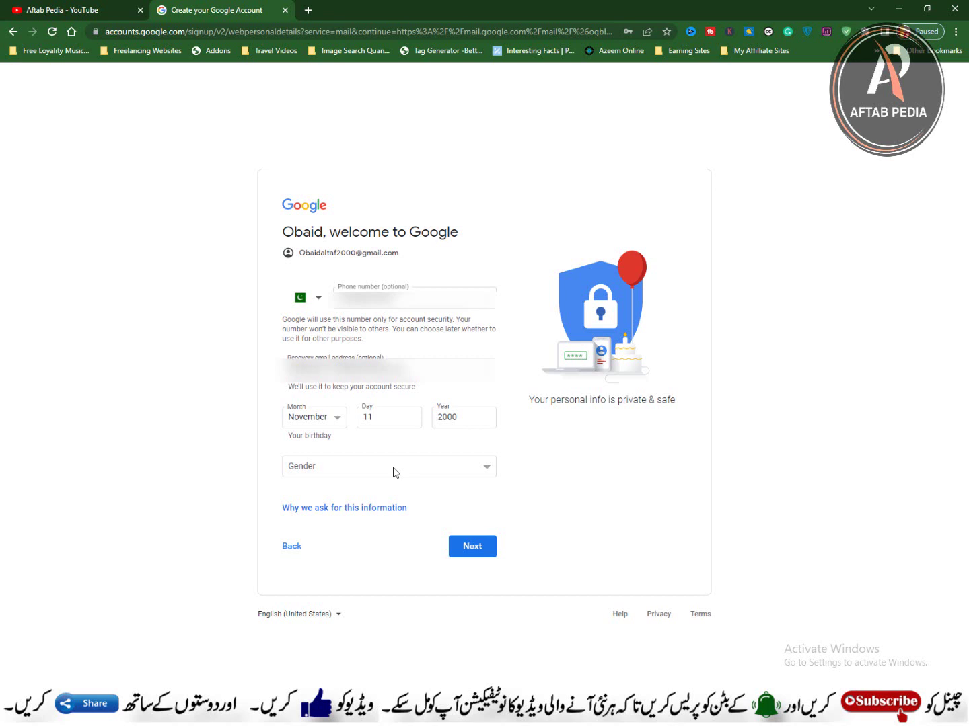
# Step: Set gender to Male and submit the birthday and personal details
pyautogui.click(395, 472)
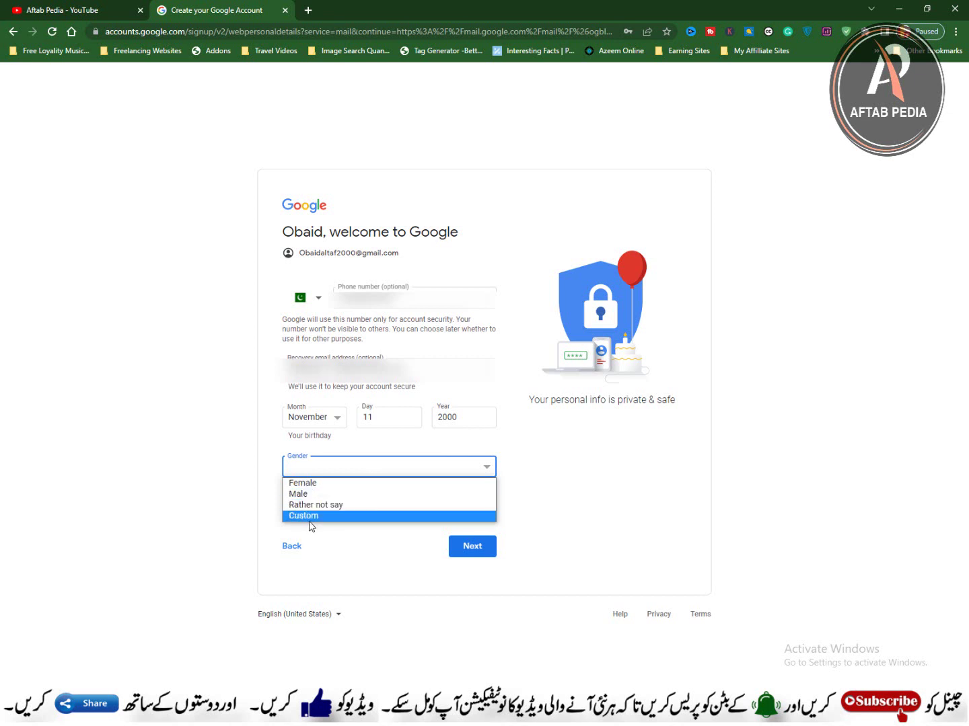
pyautogui.click(318, 496)
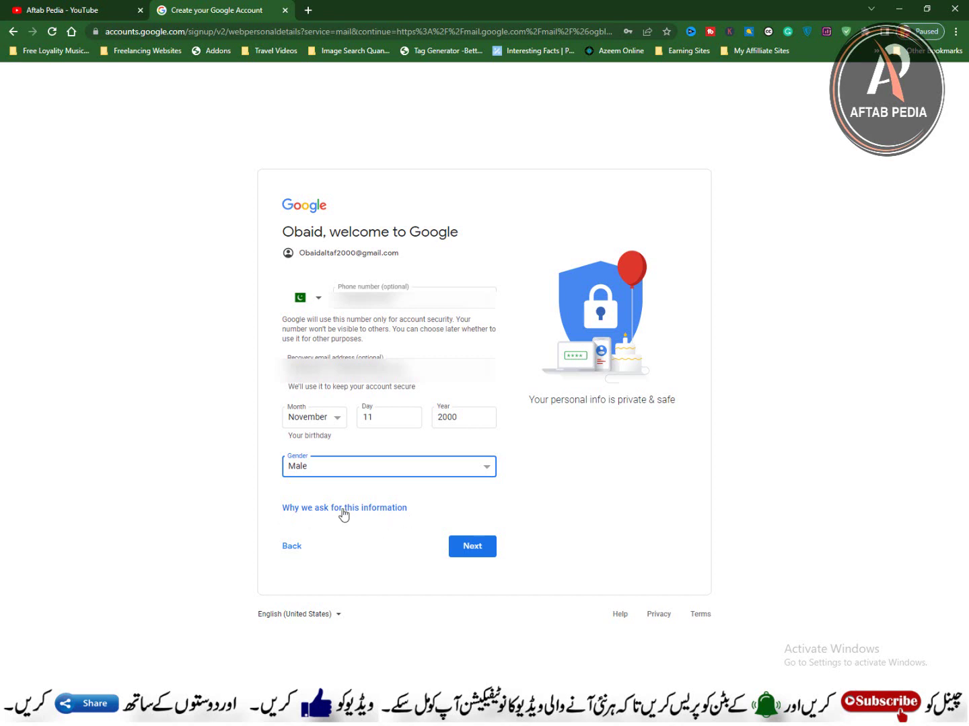
pyautogui.click(472, 549)
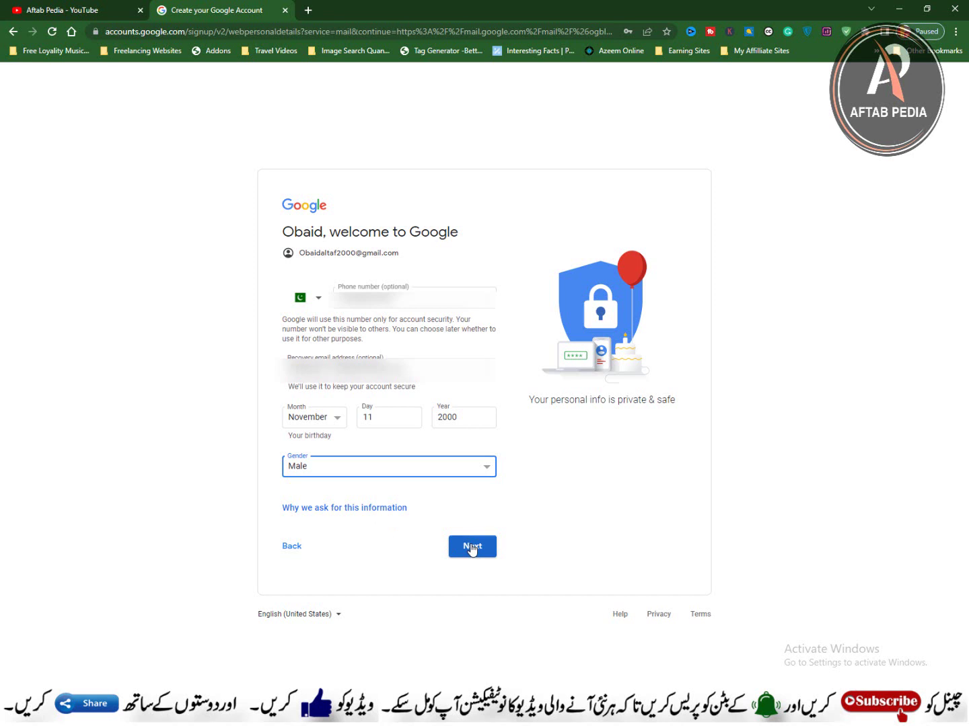
pyautogui.click(471, 548)
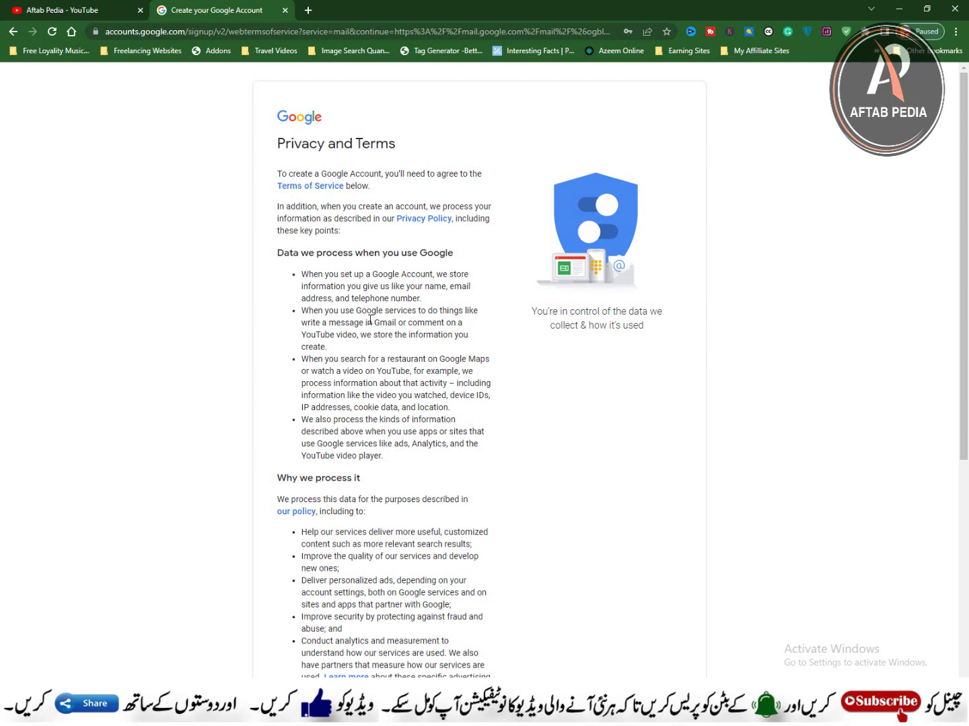
# Step: Scroll down the Privacy and Terms page and expand More options
pyautogui.scroll(-6, 370, 321)
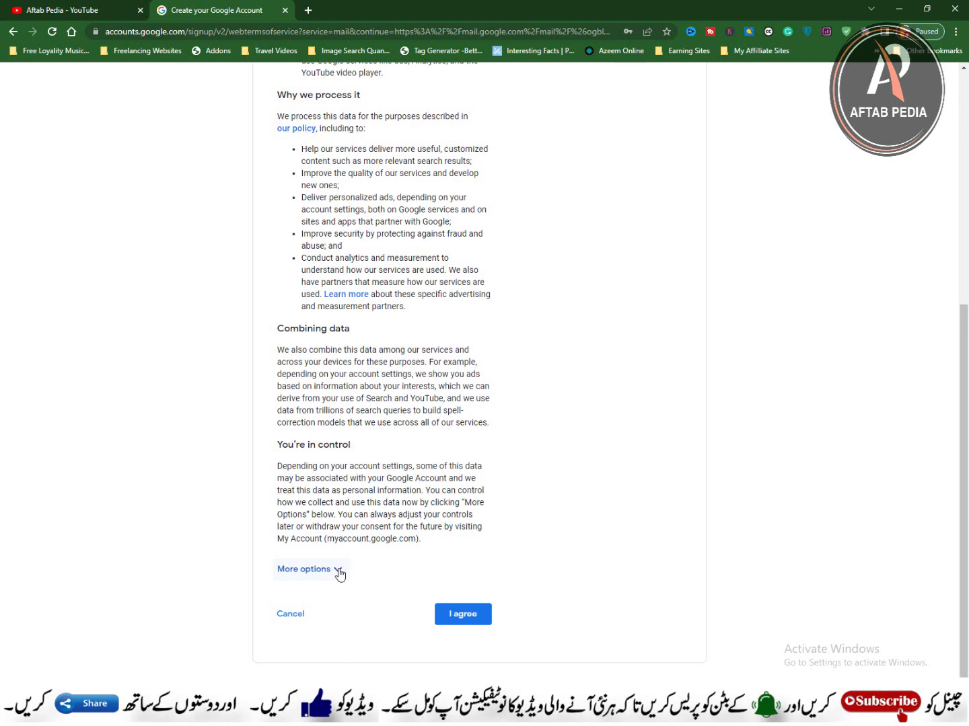
pyautogui.click(338, 572)
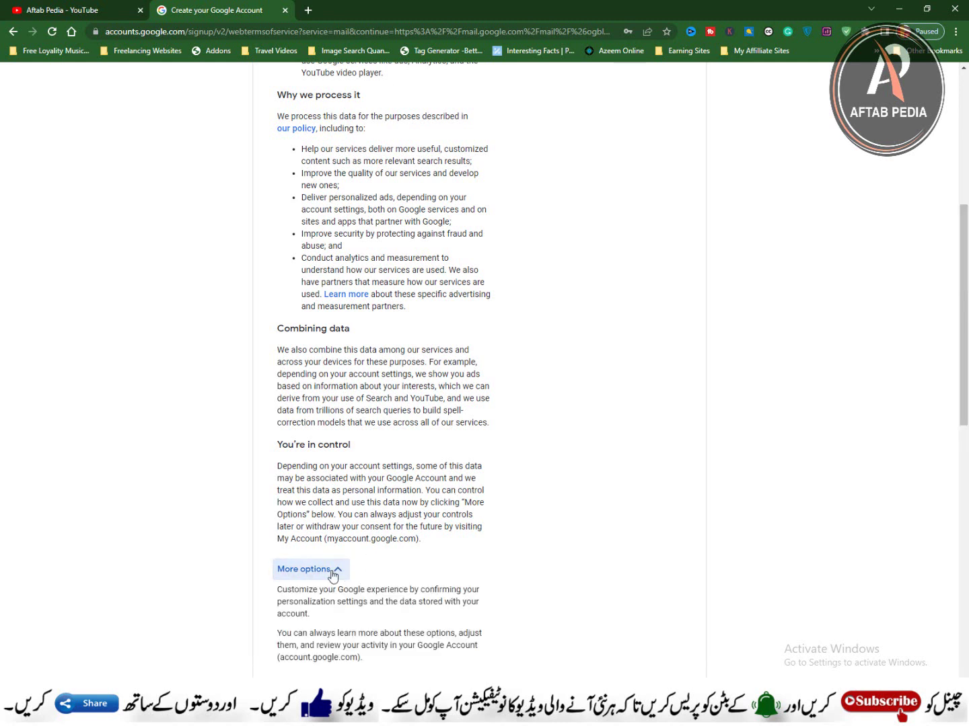
pyautogui.scroll(-3, 360, 571)
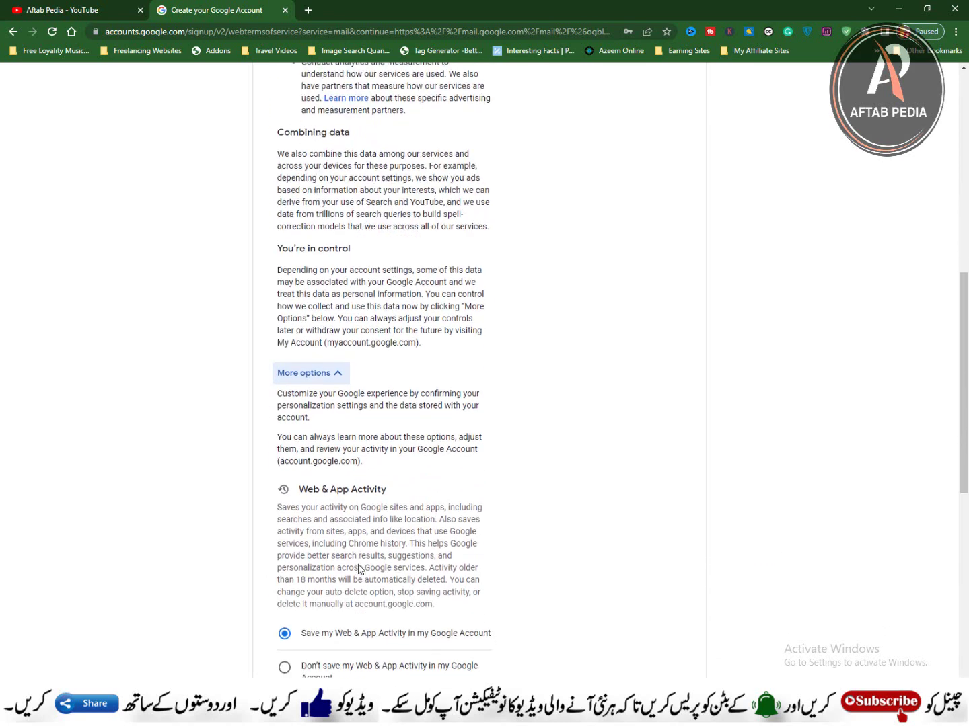
pyautogui.scroll(-2, 356, 569)
pyautogui.scroll(-1, 331, 479)
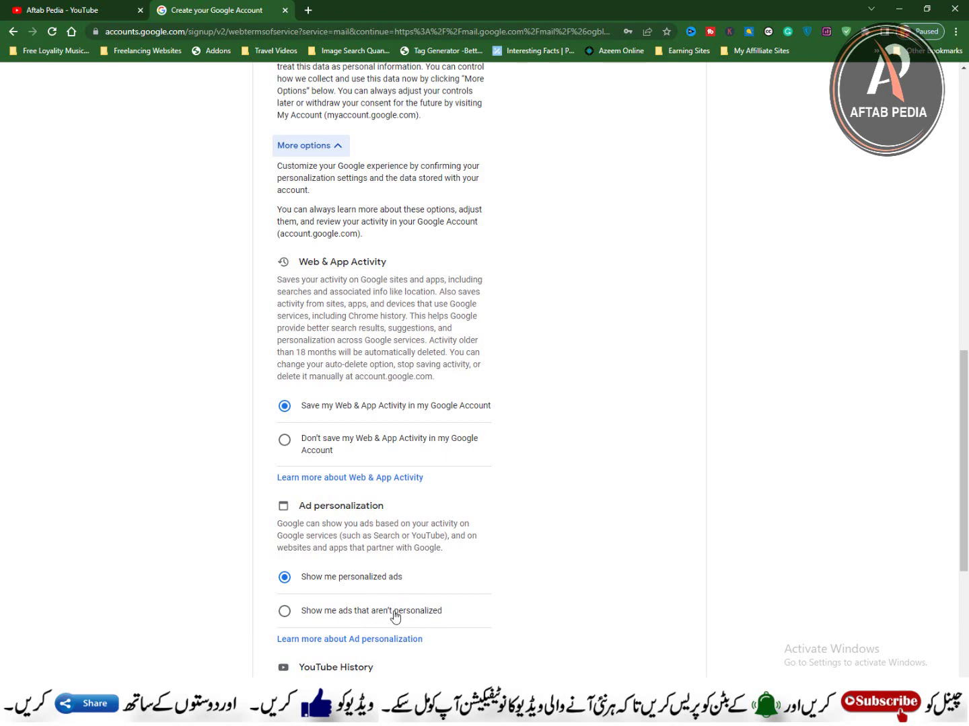
pyautogui.scroll(-3, 323, 611)
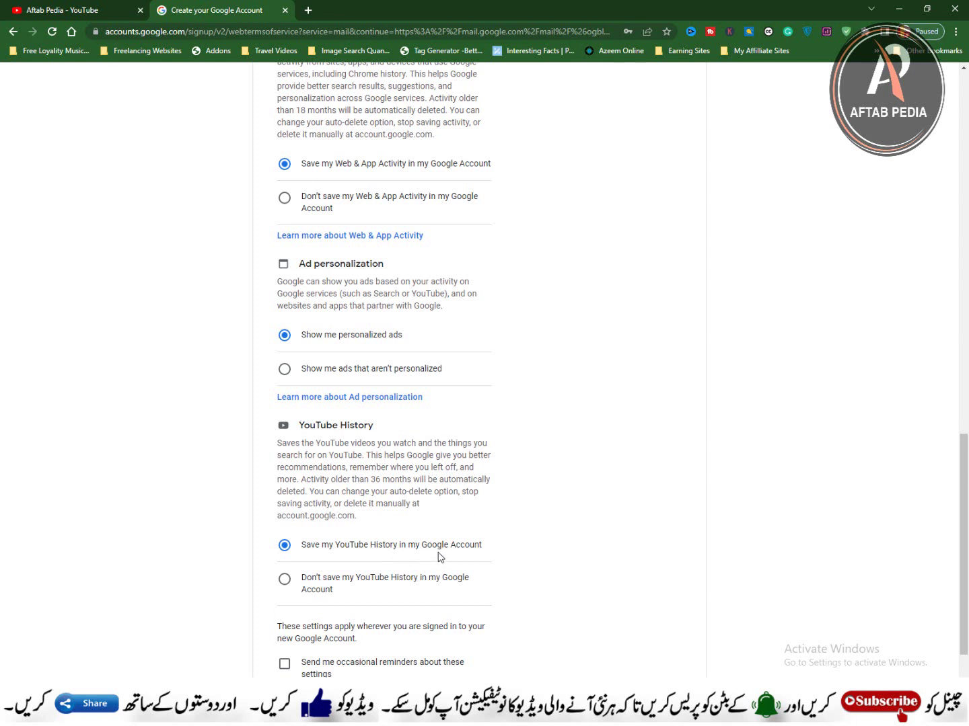
pyautogui.scroll(-1, 439, 565)
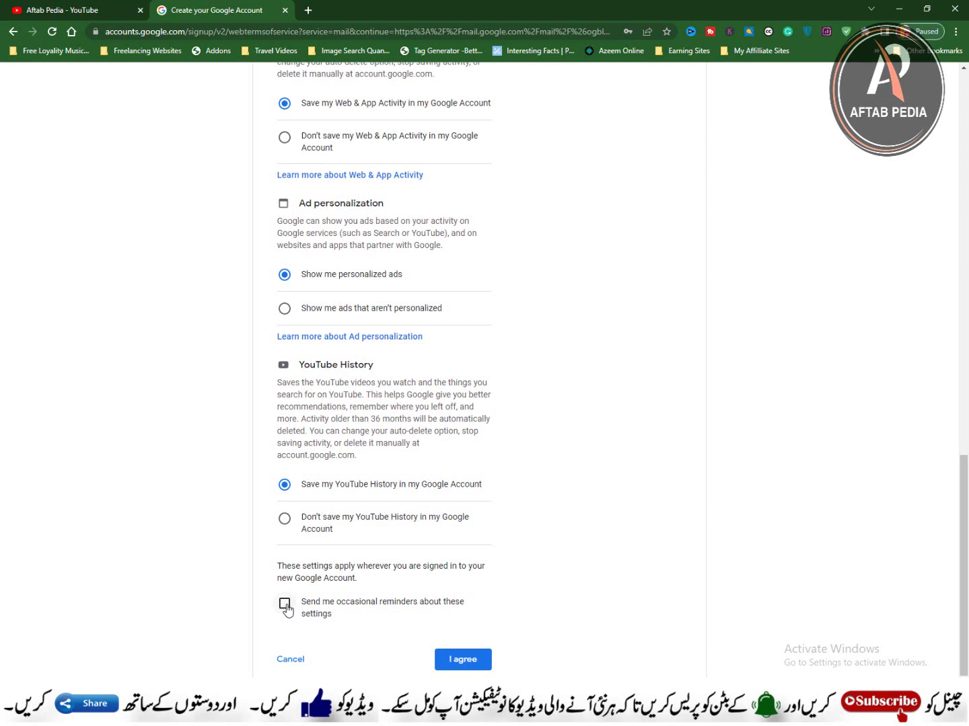
# Step: Opt in to occasional reminders about these settings and agree to the terms
pyautogui.click(288, 610)
pyautogui.click(466, 661)
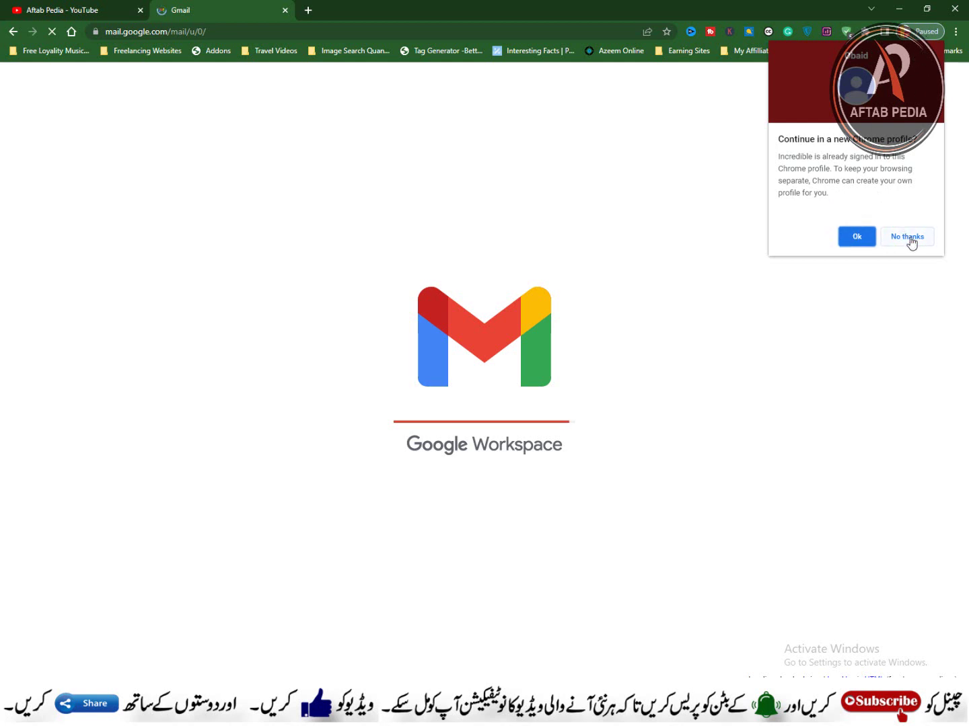
# Step: Accept the offer to continue in a new Chrome profile so the inbox loads
pyautogui.click(862, 246)
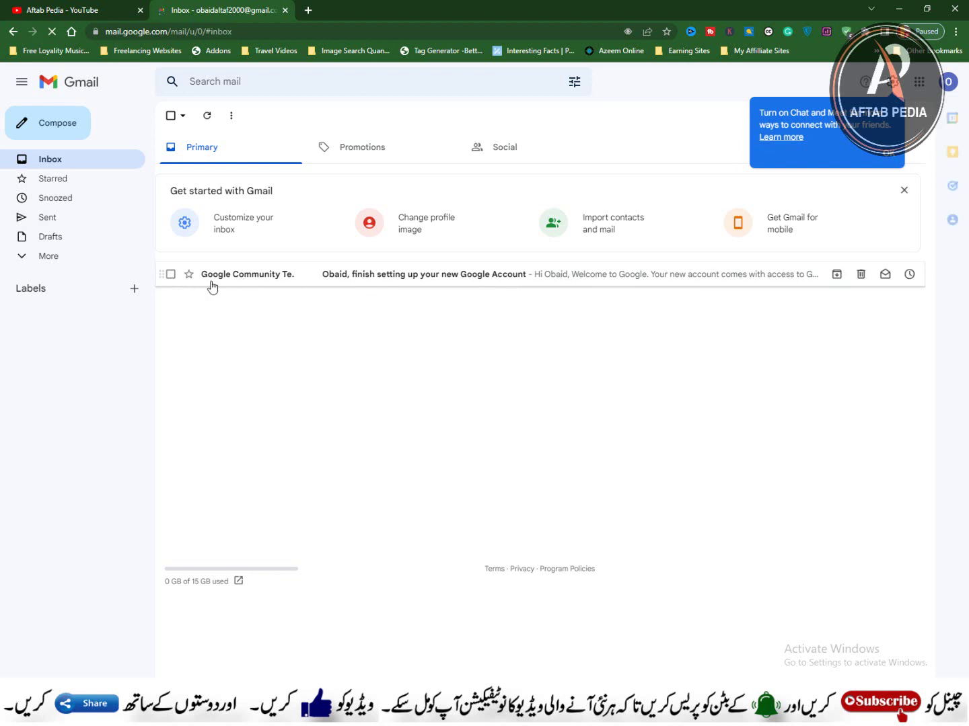
# Step: Open the Google Community Team welcome email from the inbox
pyautogui.click(281, 281)
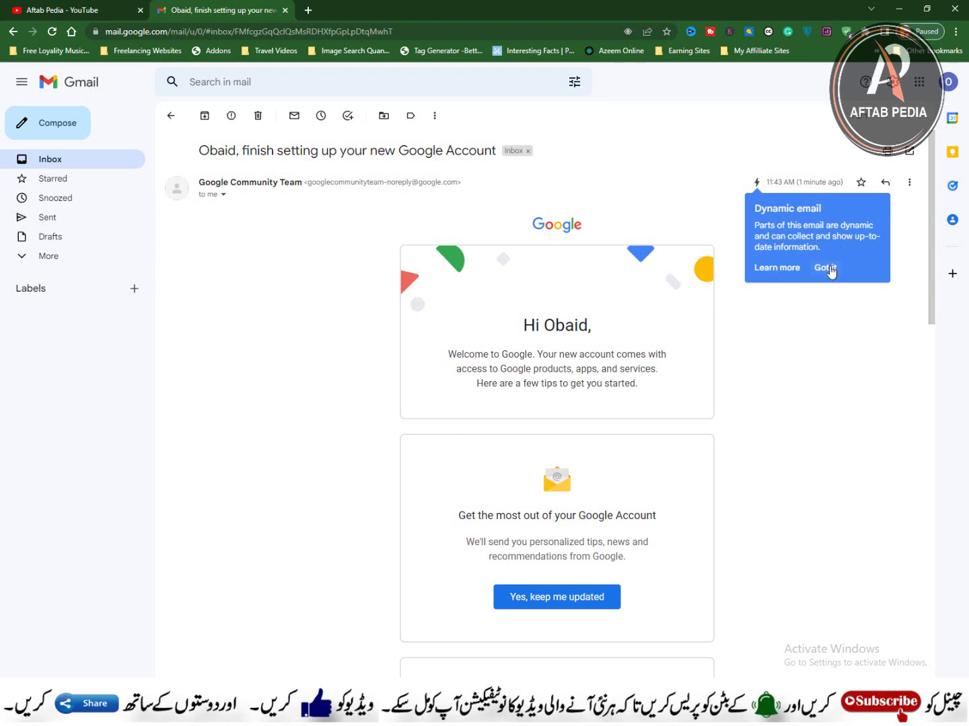
# Step: Dismiss the dynamic email explanation and read down through the Google welcome email
pyautogui.click(826, 268)
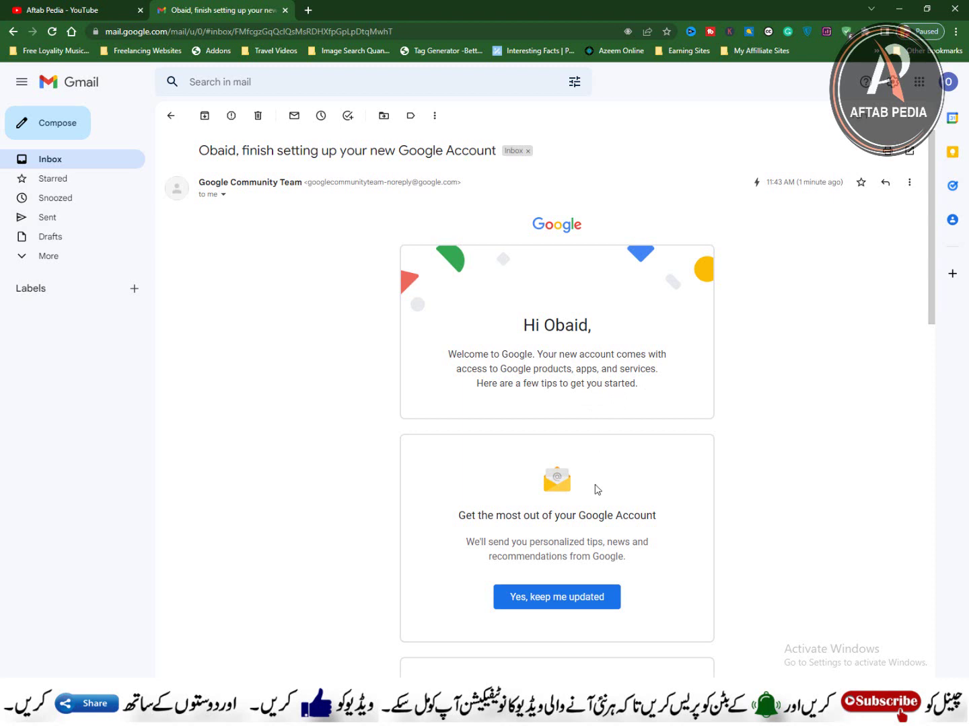
pyautogui.scroll(-3, 546, 541)
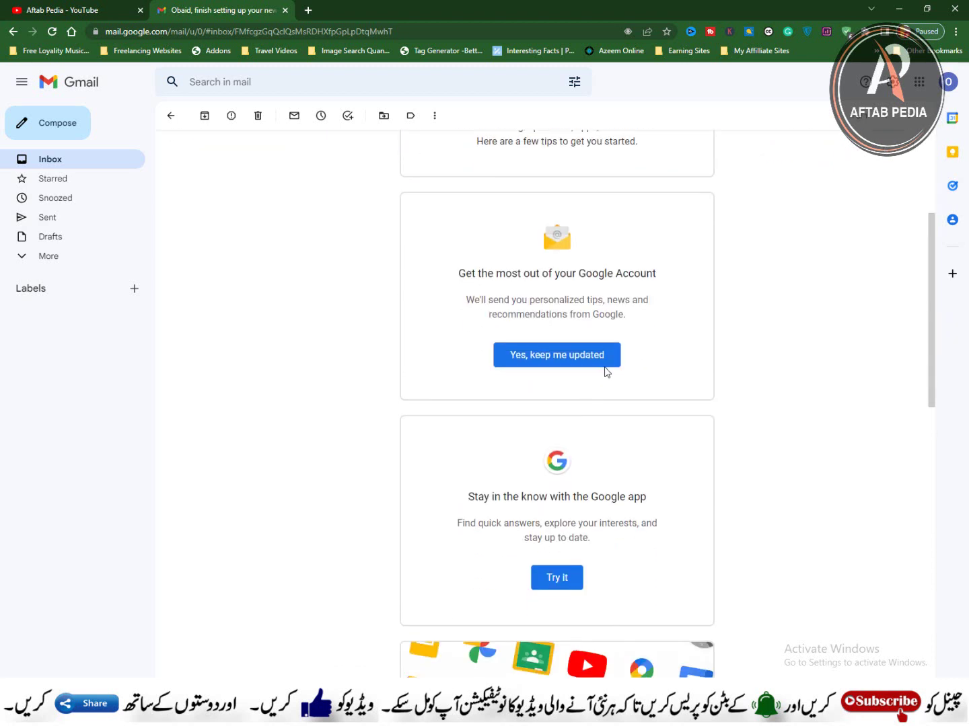
pyautogui.scroll(-2, 585, 523)
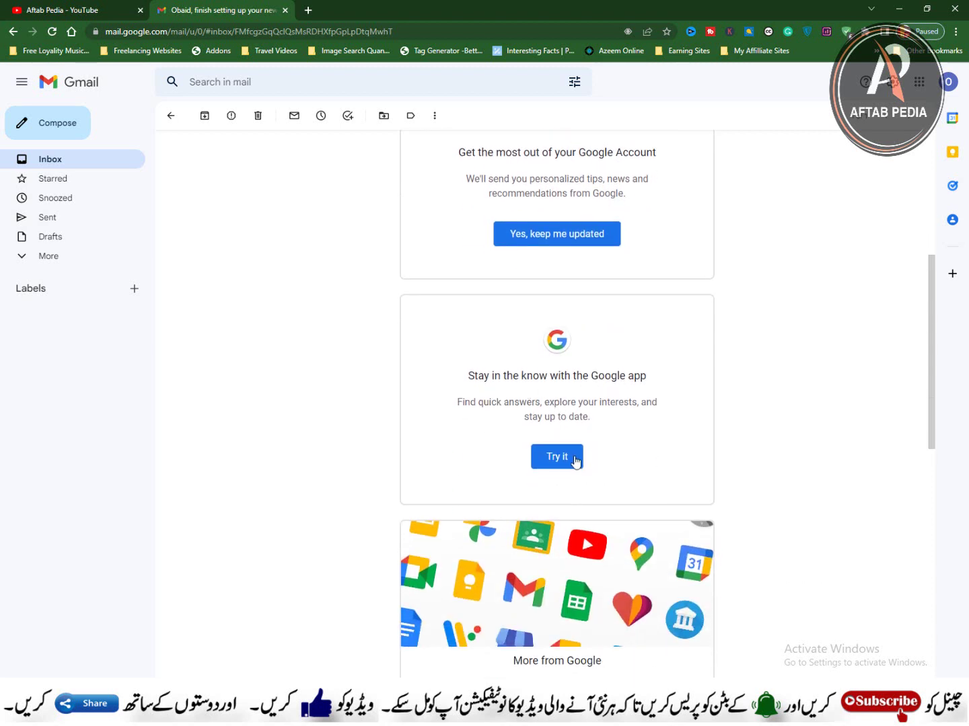
pyautogui.scroll(-5, 575, 462)
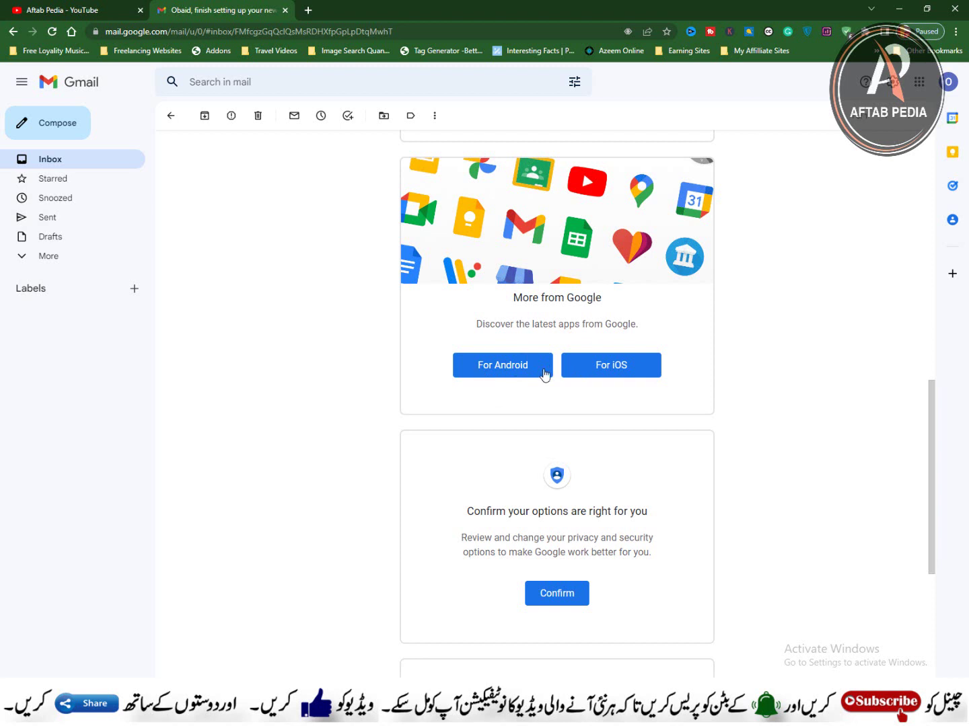
pyautogui.scroll(-2, 583, 504)
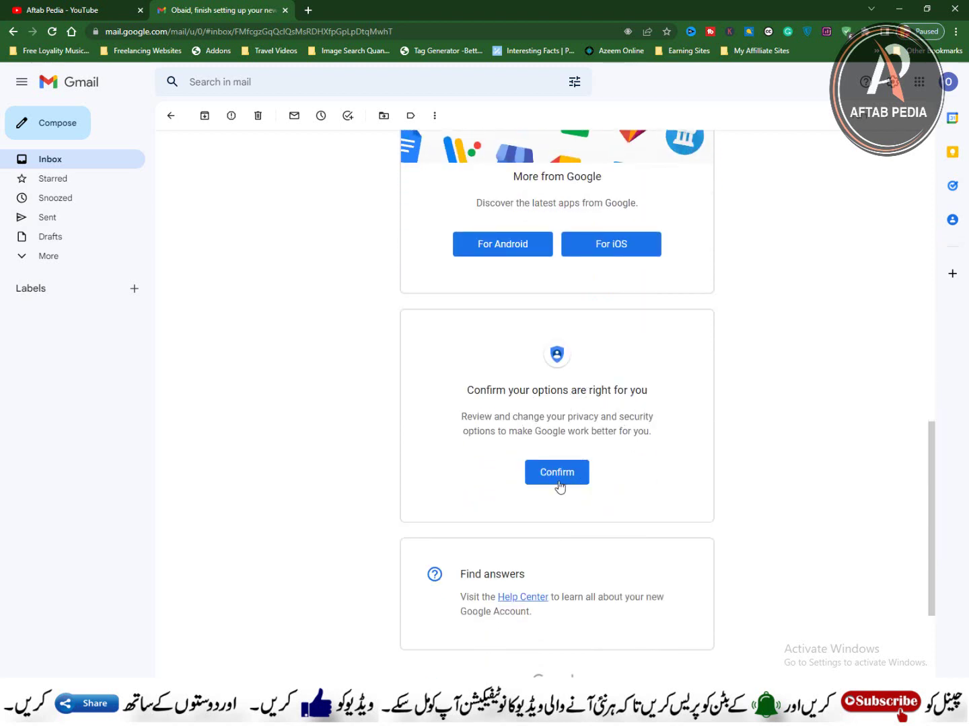
pyautogui.scroll(-3, 521, 571)
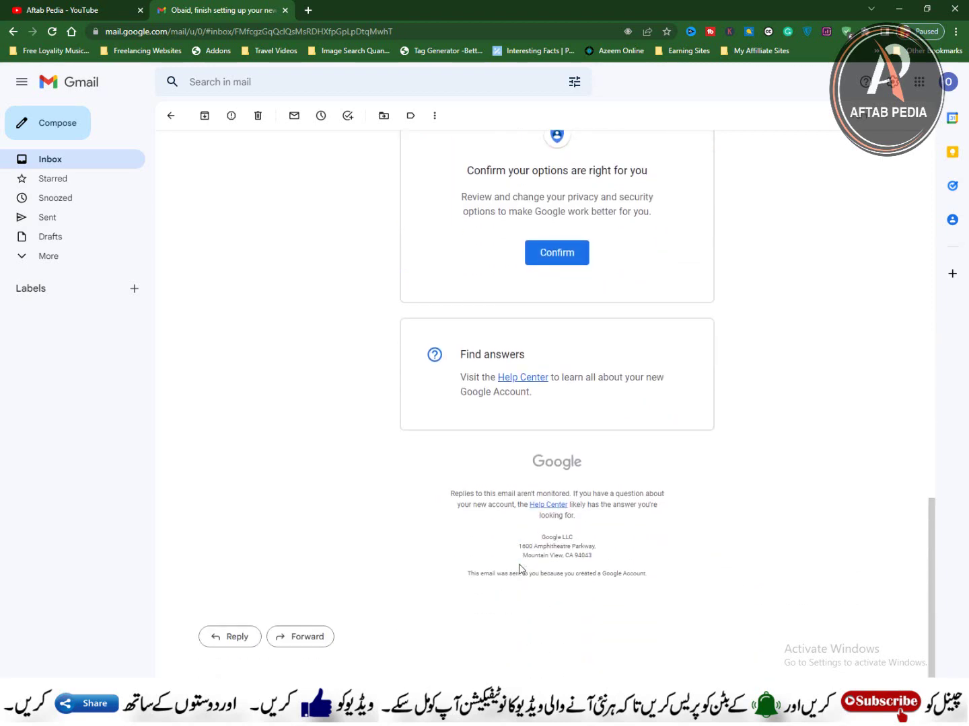
# Step: Review the welcome email's footer area, then go back to the Inbox list
pyautogui.scroll(15, 519, 570)
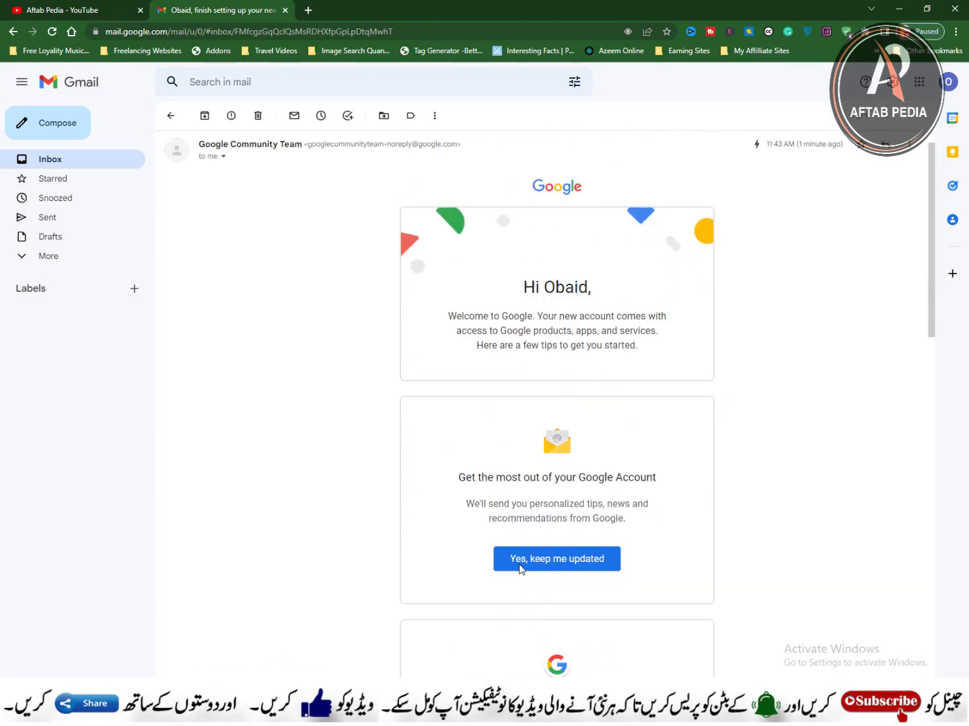
pyautogui.scroll(-1, 519, 570)
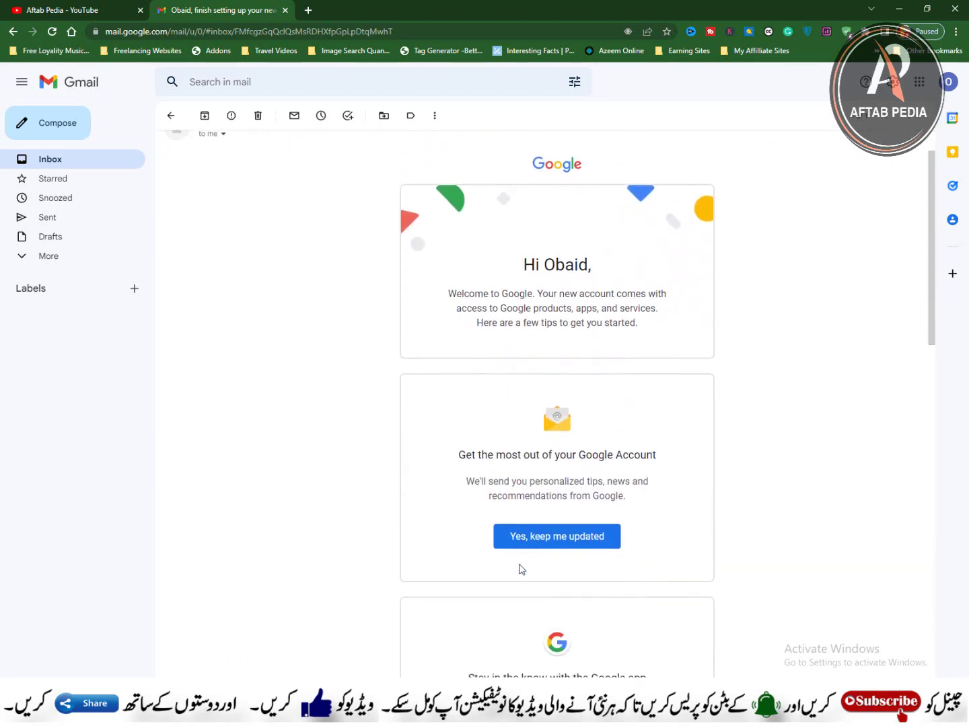
pyautogui.scroll(1, 521, 571)
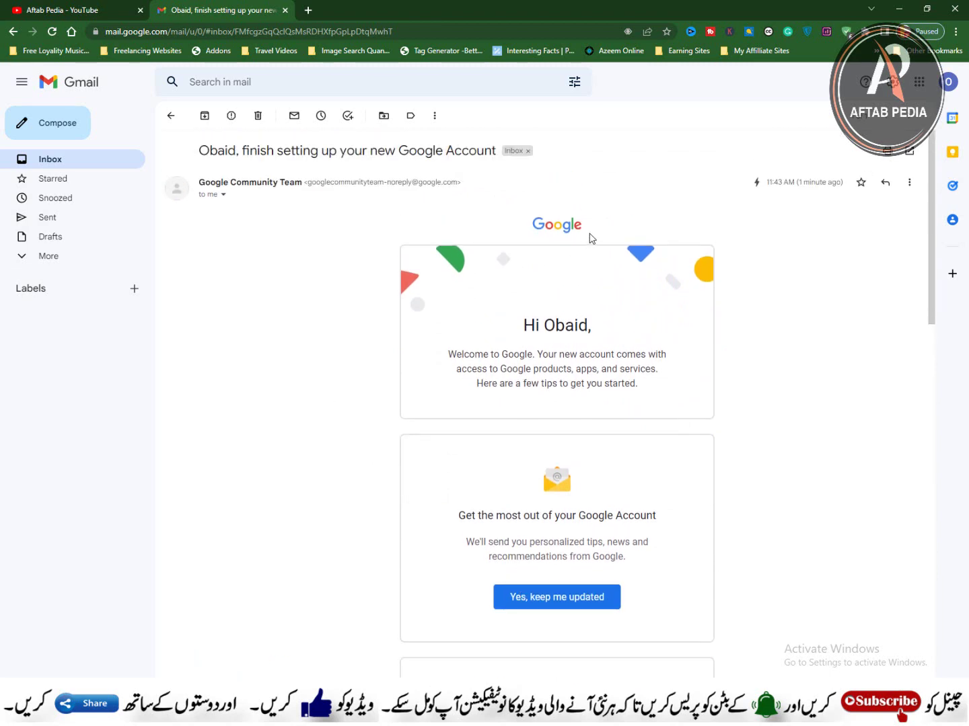
pyautogui.scroll(-10, 640, 490)
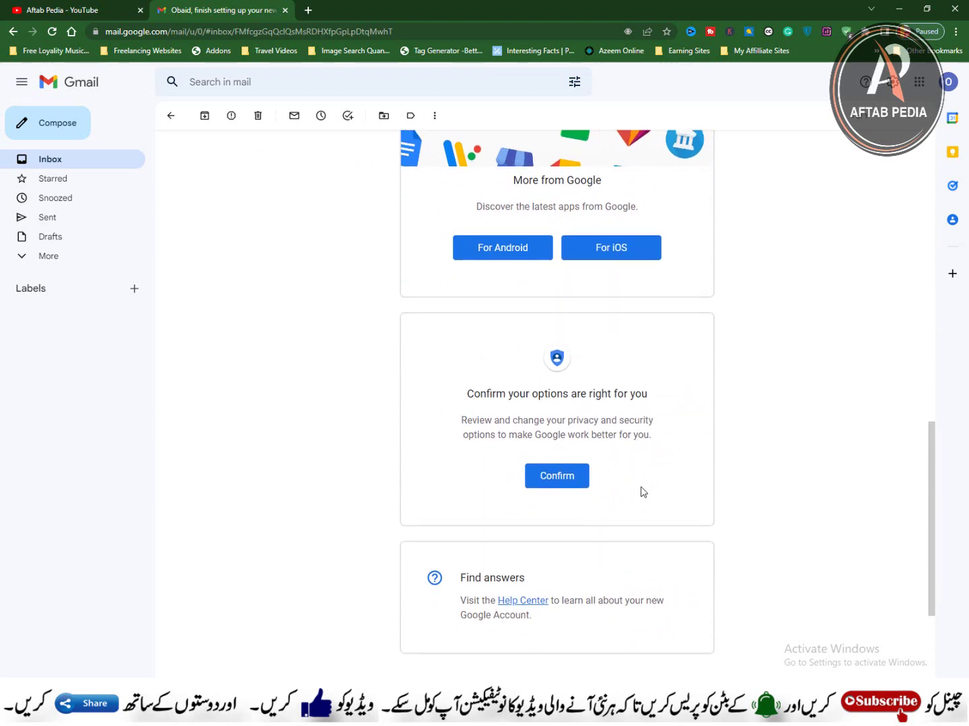
pyautogui.scroll(6, 640, 492)
pyautogui.scroll(6, 640, 489)
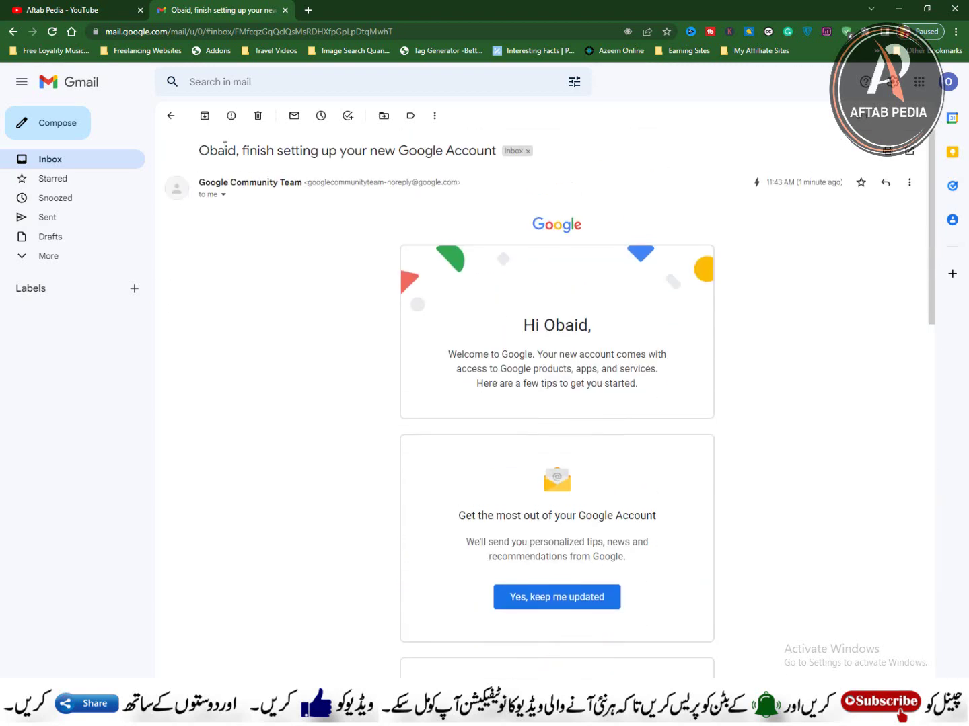
pyautogui.click(50, 162)
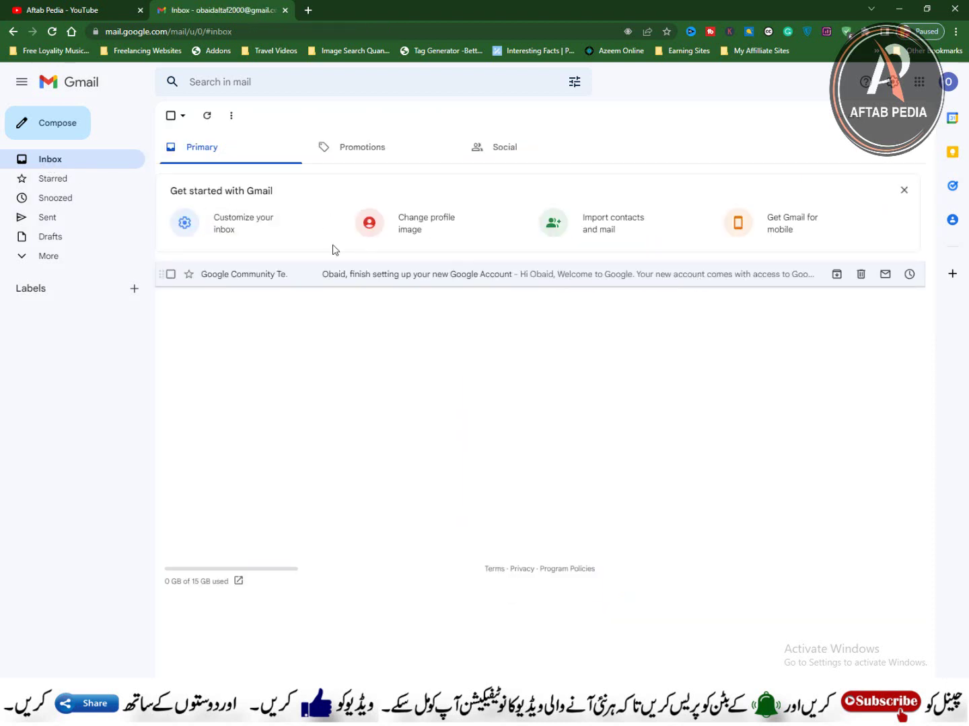
pyautogui.doubleClick(47, 130)
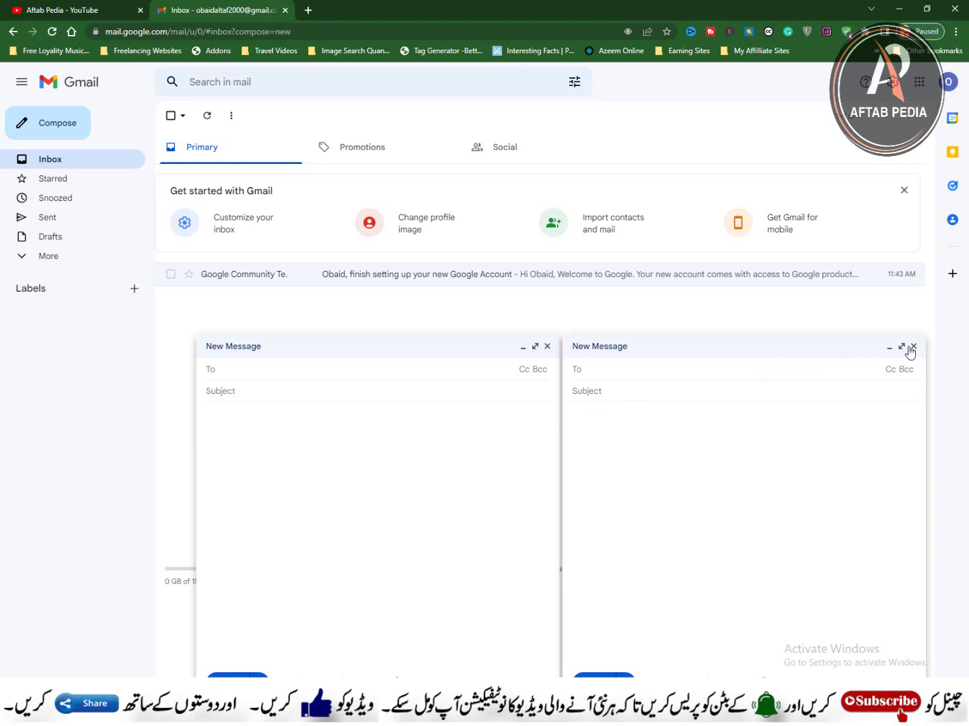
pyautogui.click(913, 347)
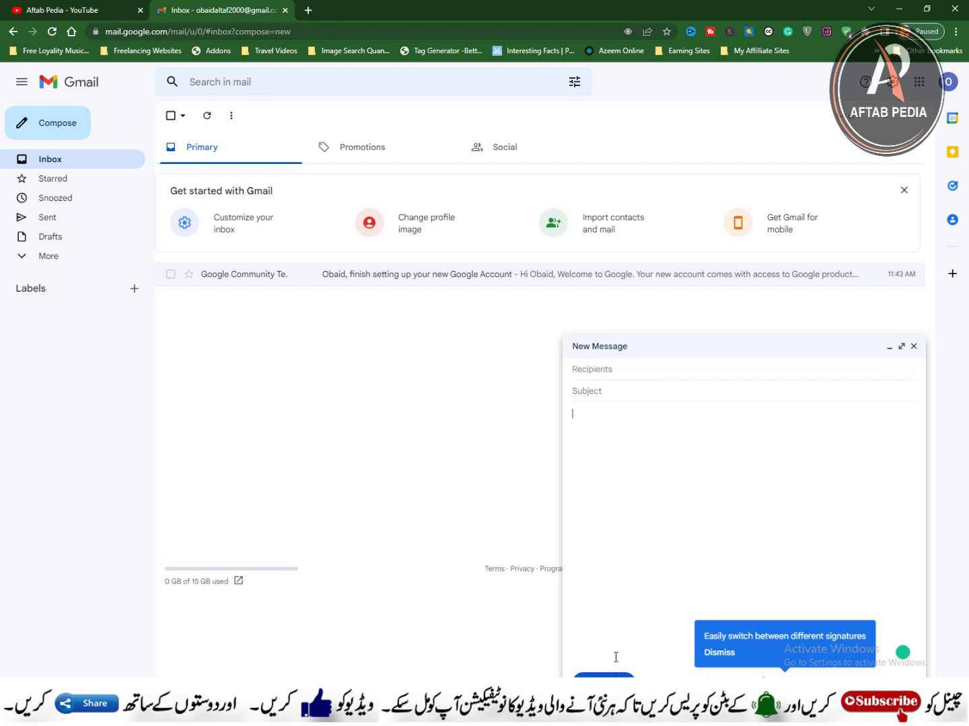
pyautogui.click(913, 346)
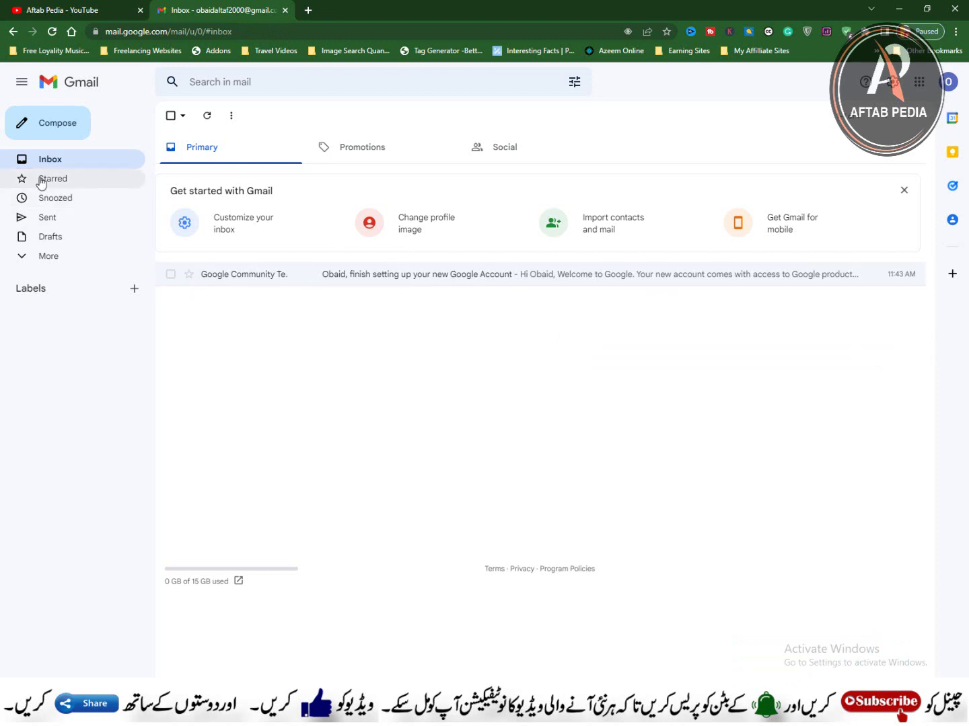
# Step: Star the Google Community Team welcome email and view it in the Starred folder
pyautogui.click(39, 262)
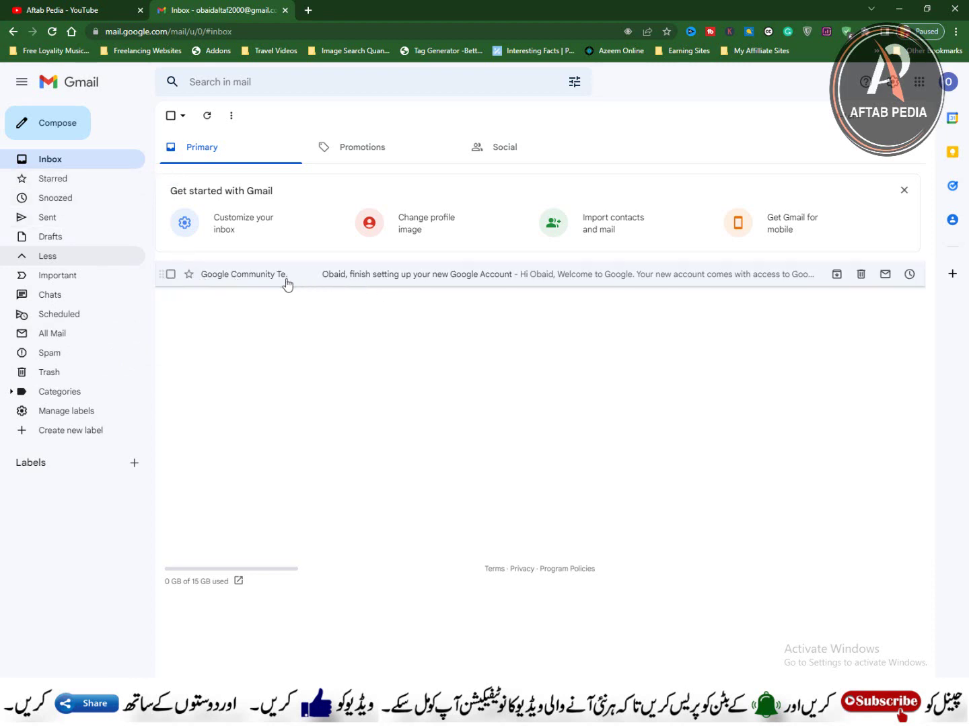
pyautogui.click(189, 274)
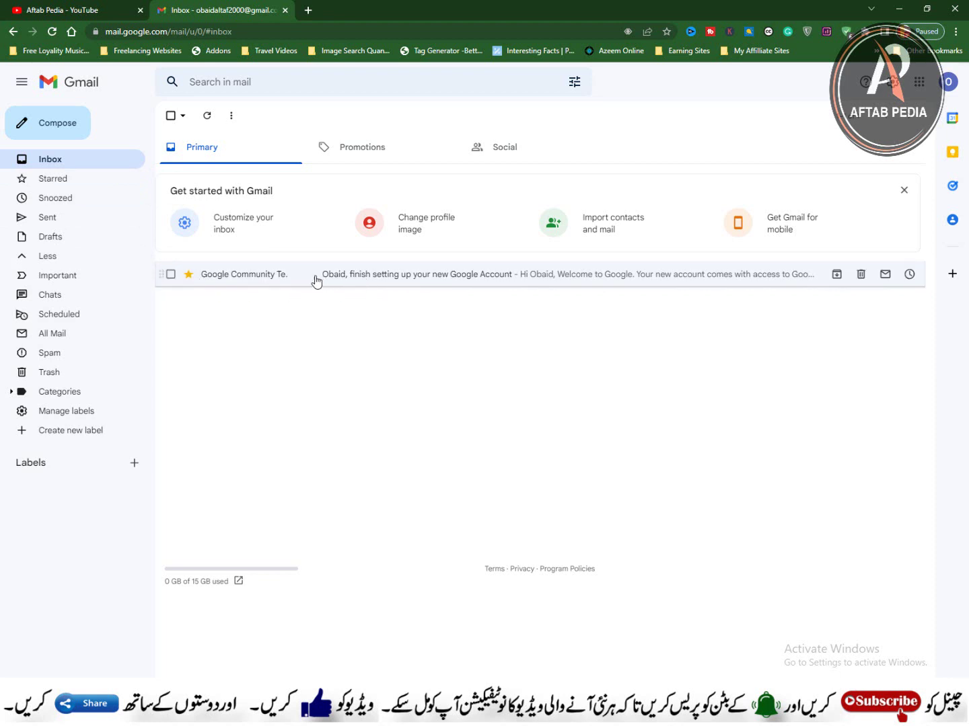
pyautogui.click(59, 180)
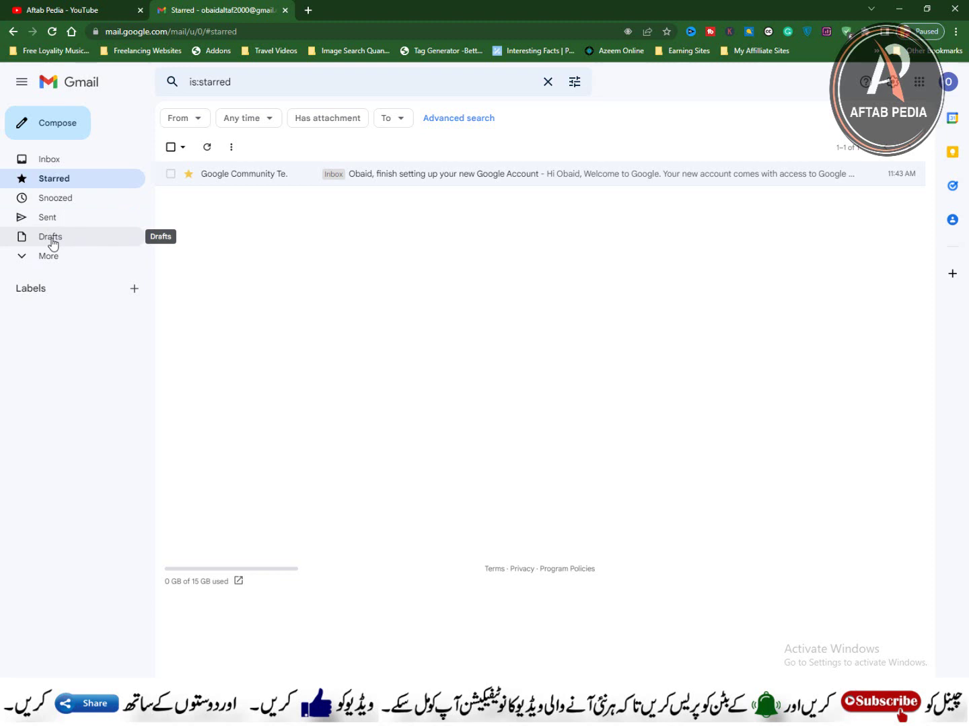
# Step: Expand the sidebar's full folder list, then switch to the YouTube channel's browser tab
pyautogui.click(26, 256)
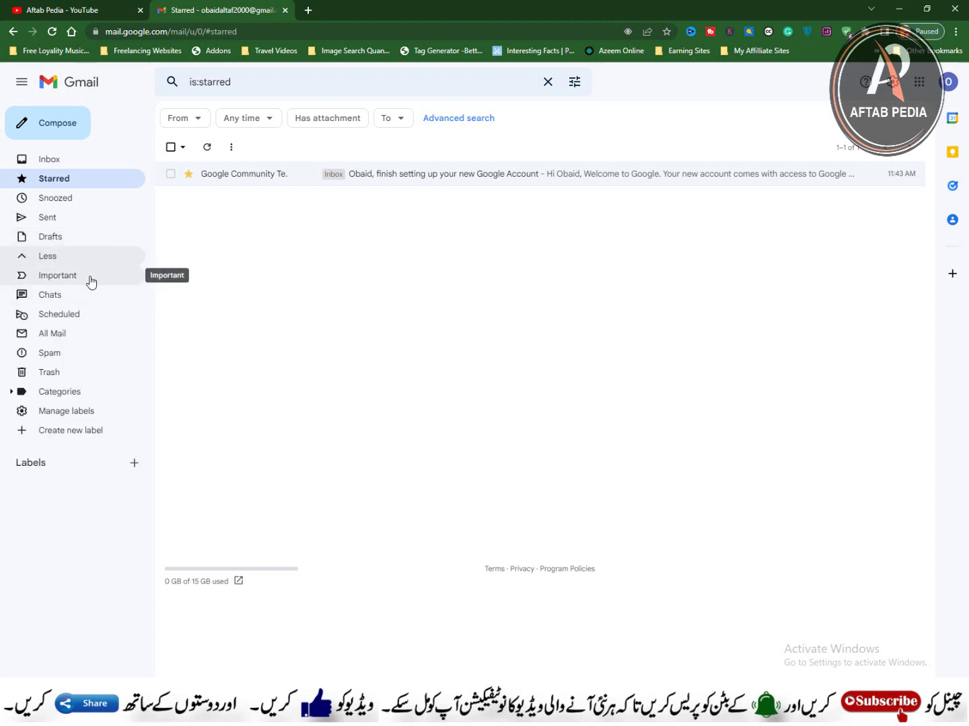
pyautogui.moveTo(908, 174)
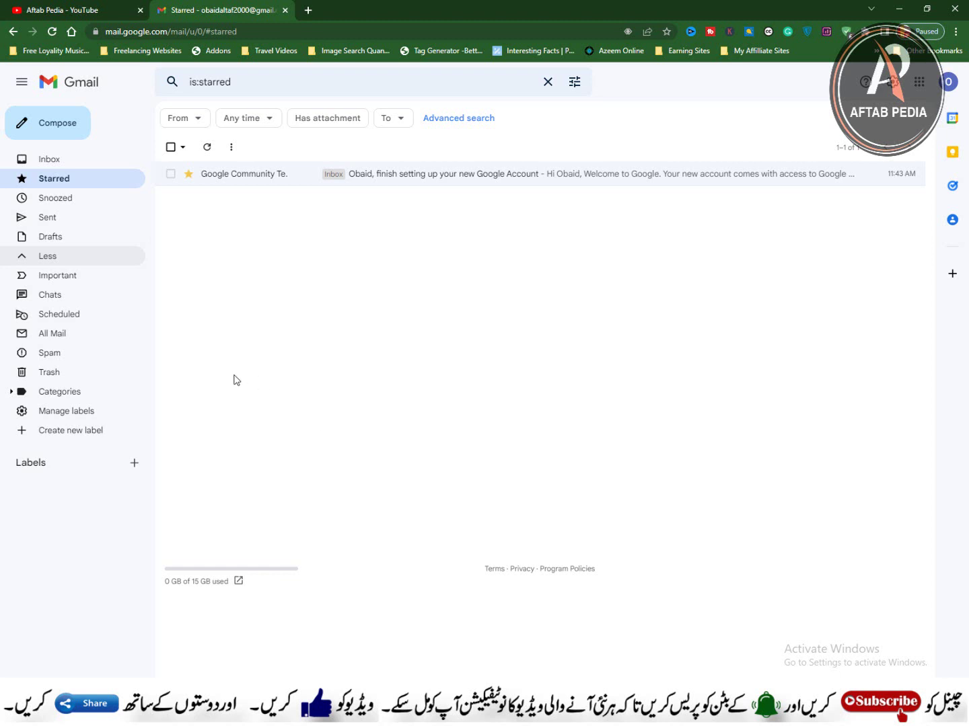
pyautogui.click(47, 8)
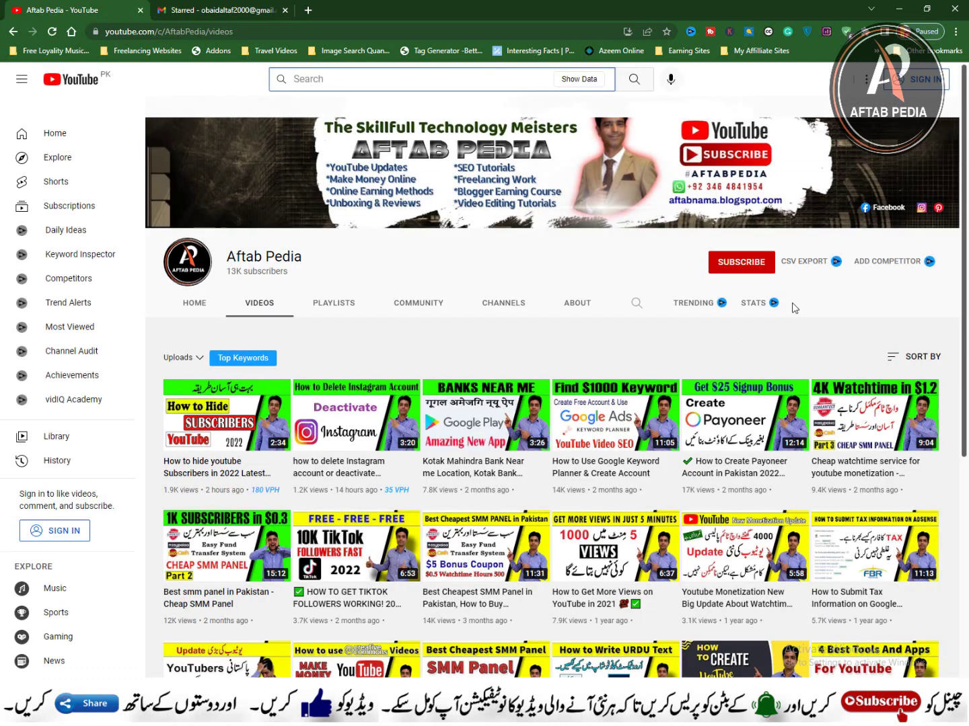